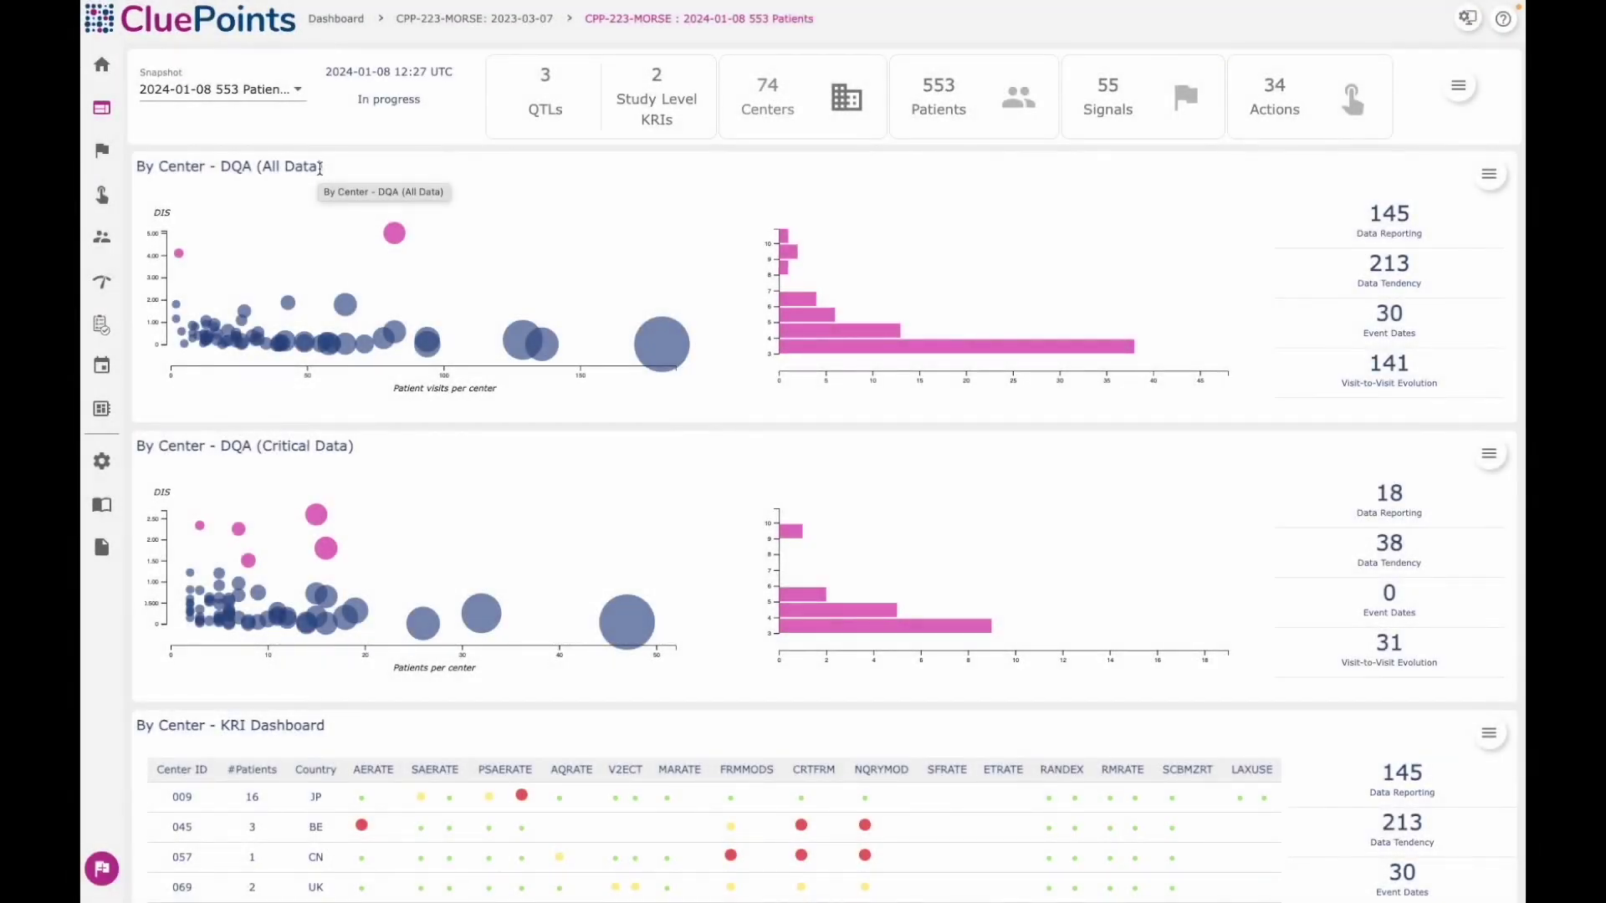
Open the study's risk assessment and view its Critical Data list: Serious Adverse Events, Patient QOL Responses, Non-Serious AEs.
left_click(100, 327)
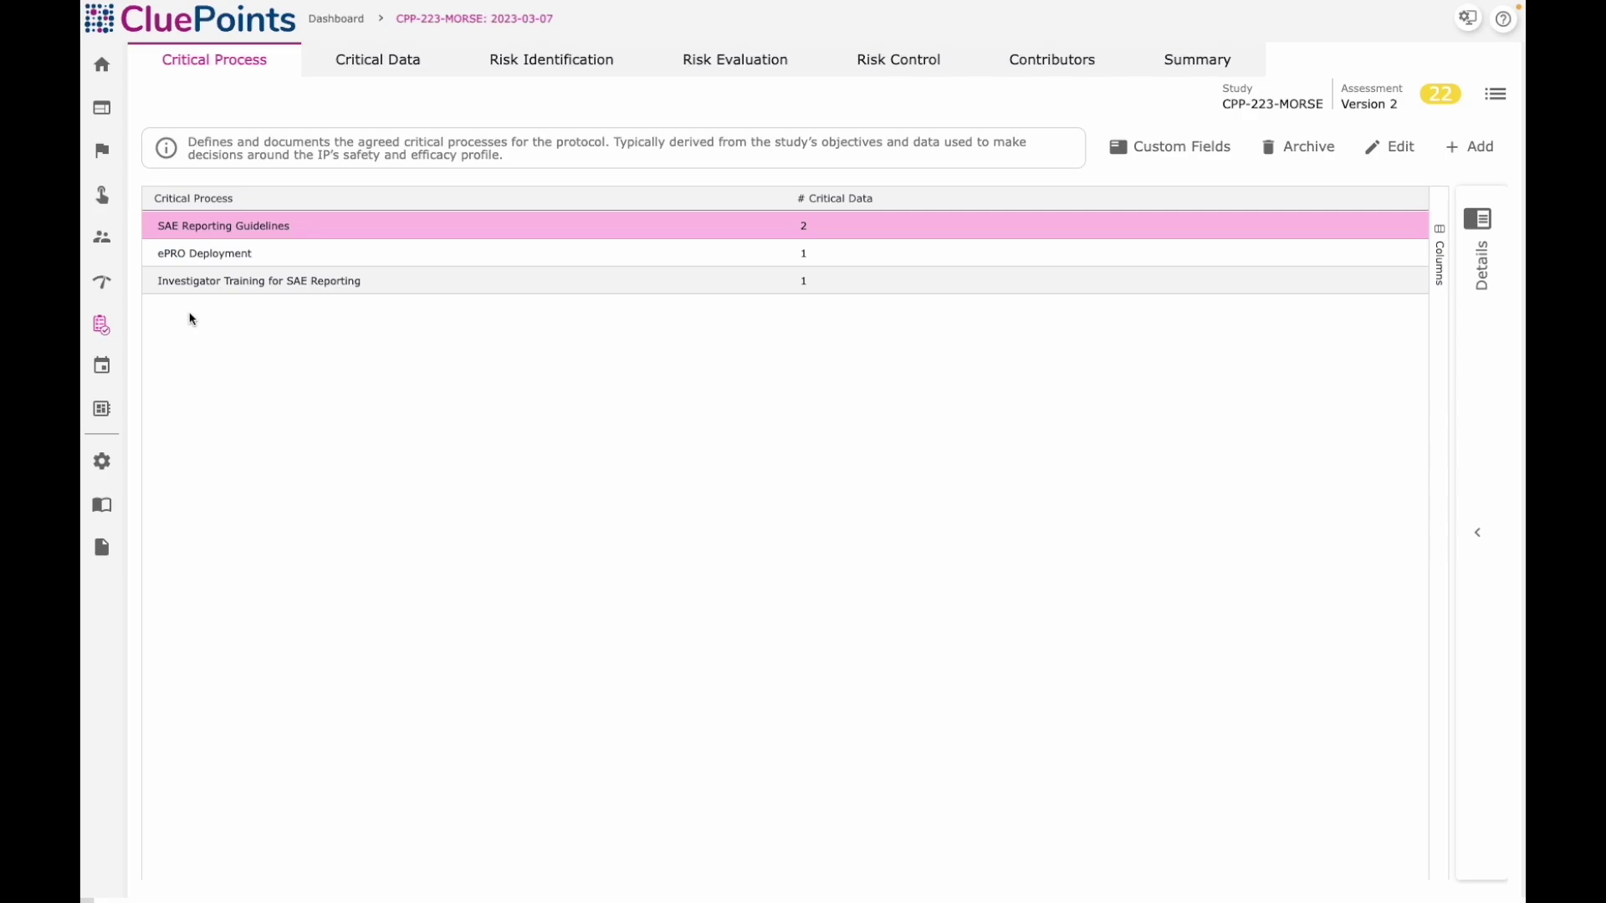
left_click(361, 67)
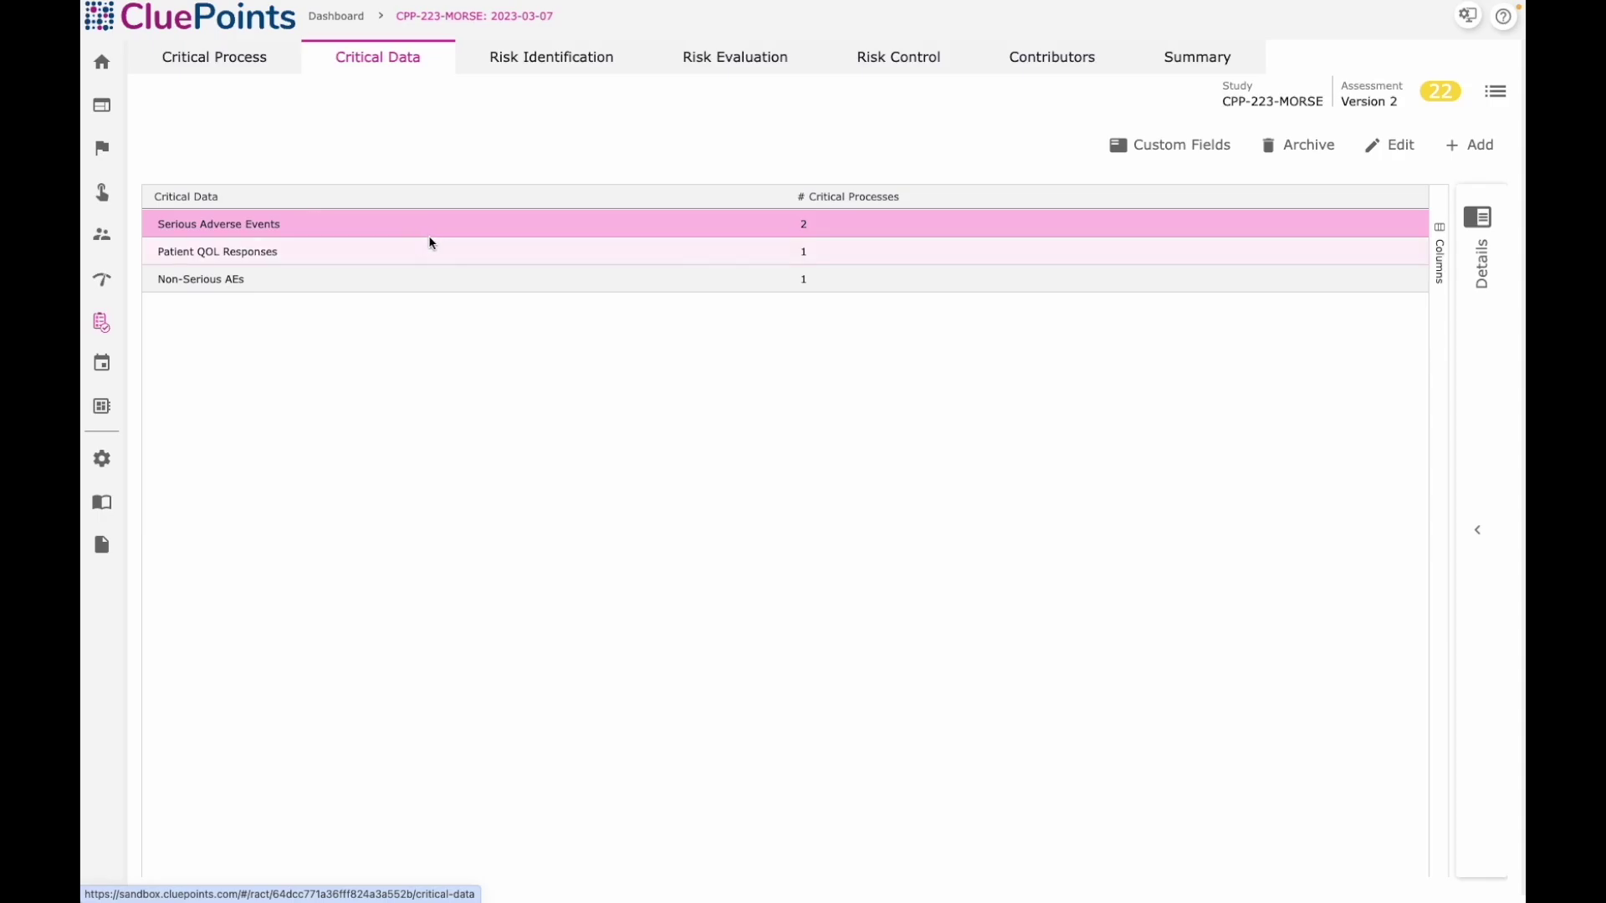
Open the Risk Evaluation (overall score 22, Medium Risk) and show the Adverse Events and Serious category.
left_click(720, 81)
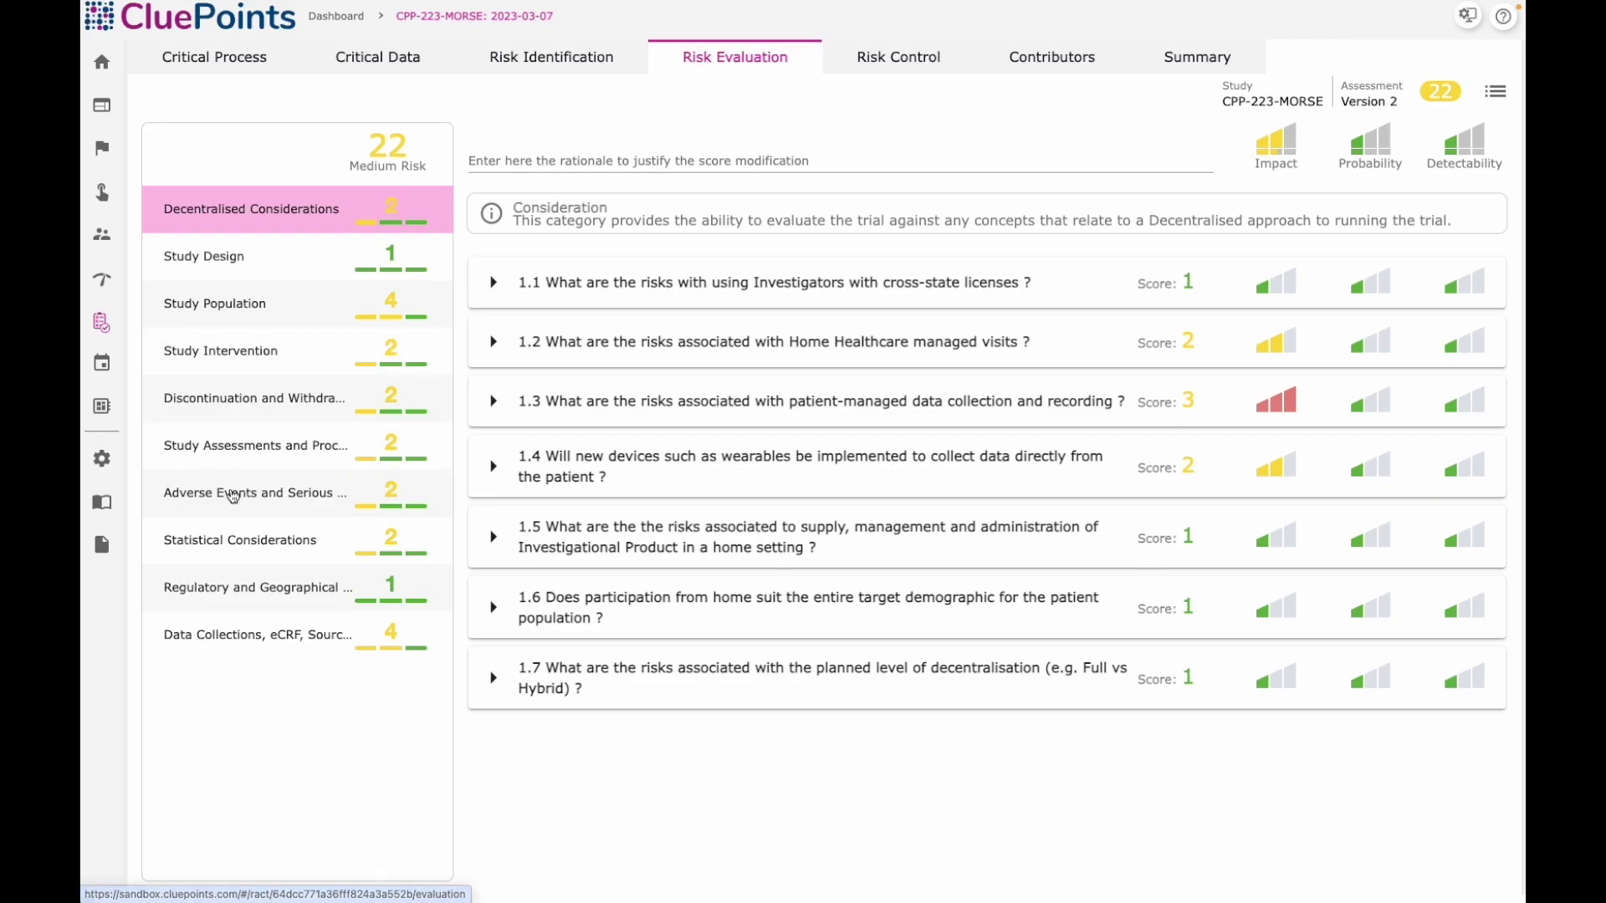
left_click(240, 492)
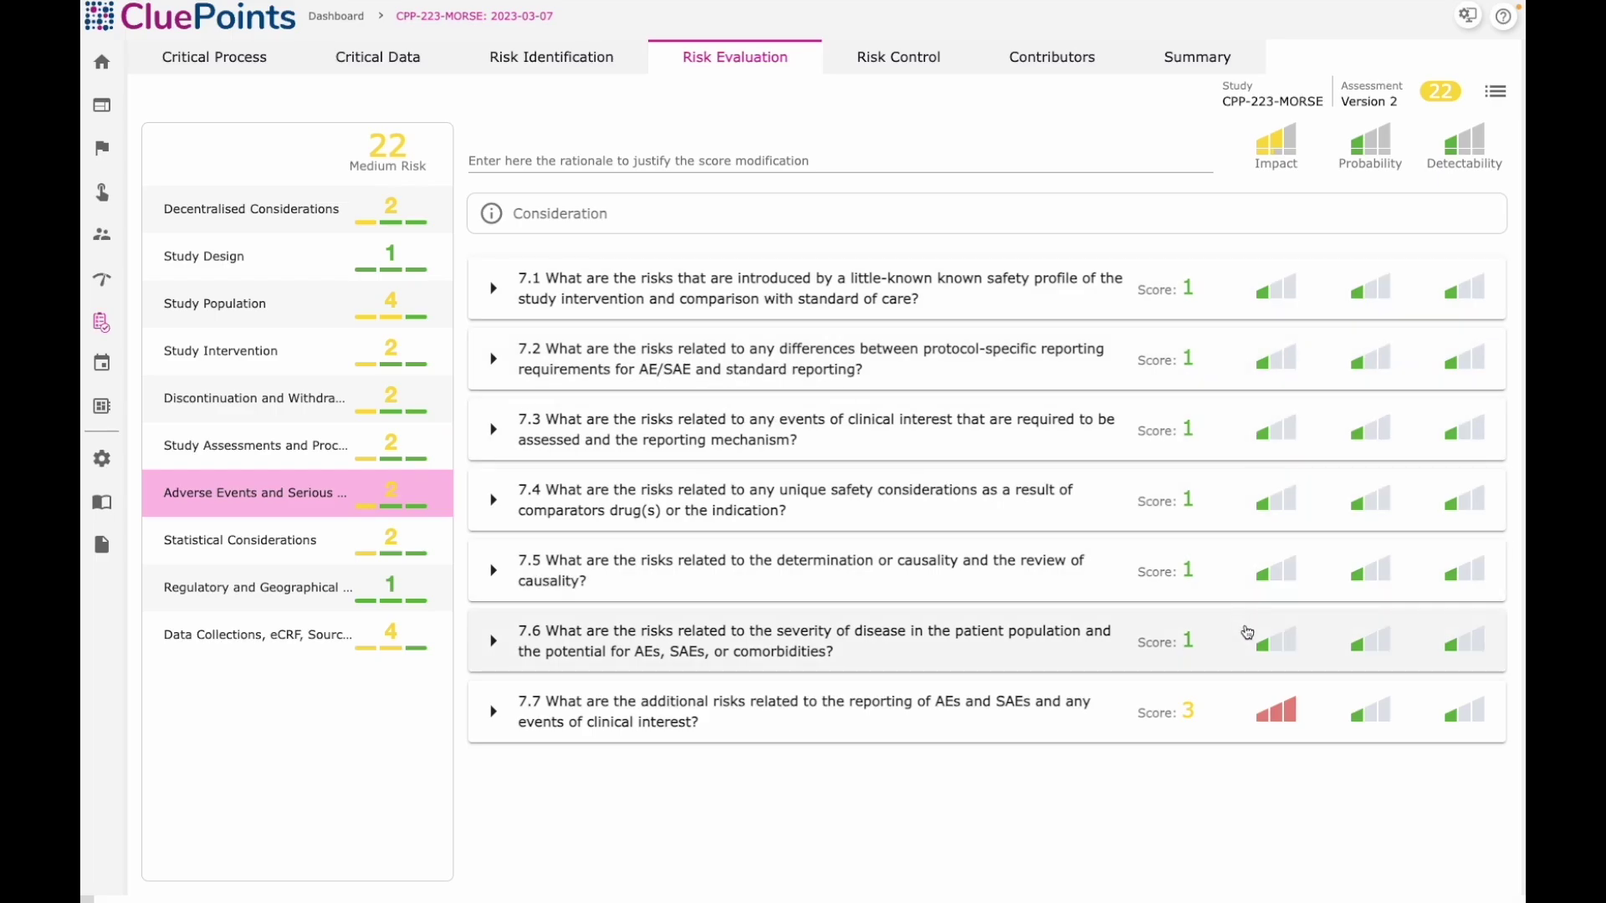
Expand question 7.7 to reveal its root cause, Protocol risk, mitigate strategy and linked SAE Reporting Guidelines.
left_click(493, 718)
Review question 7.7's details and KRIs, then go to the Risk Control overview of 15 mitigated risks.
scroll(813, 686, "down", 5)
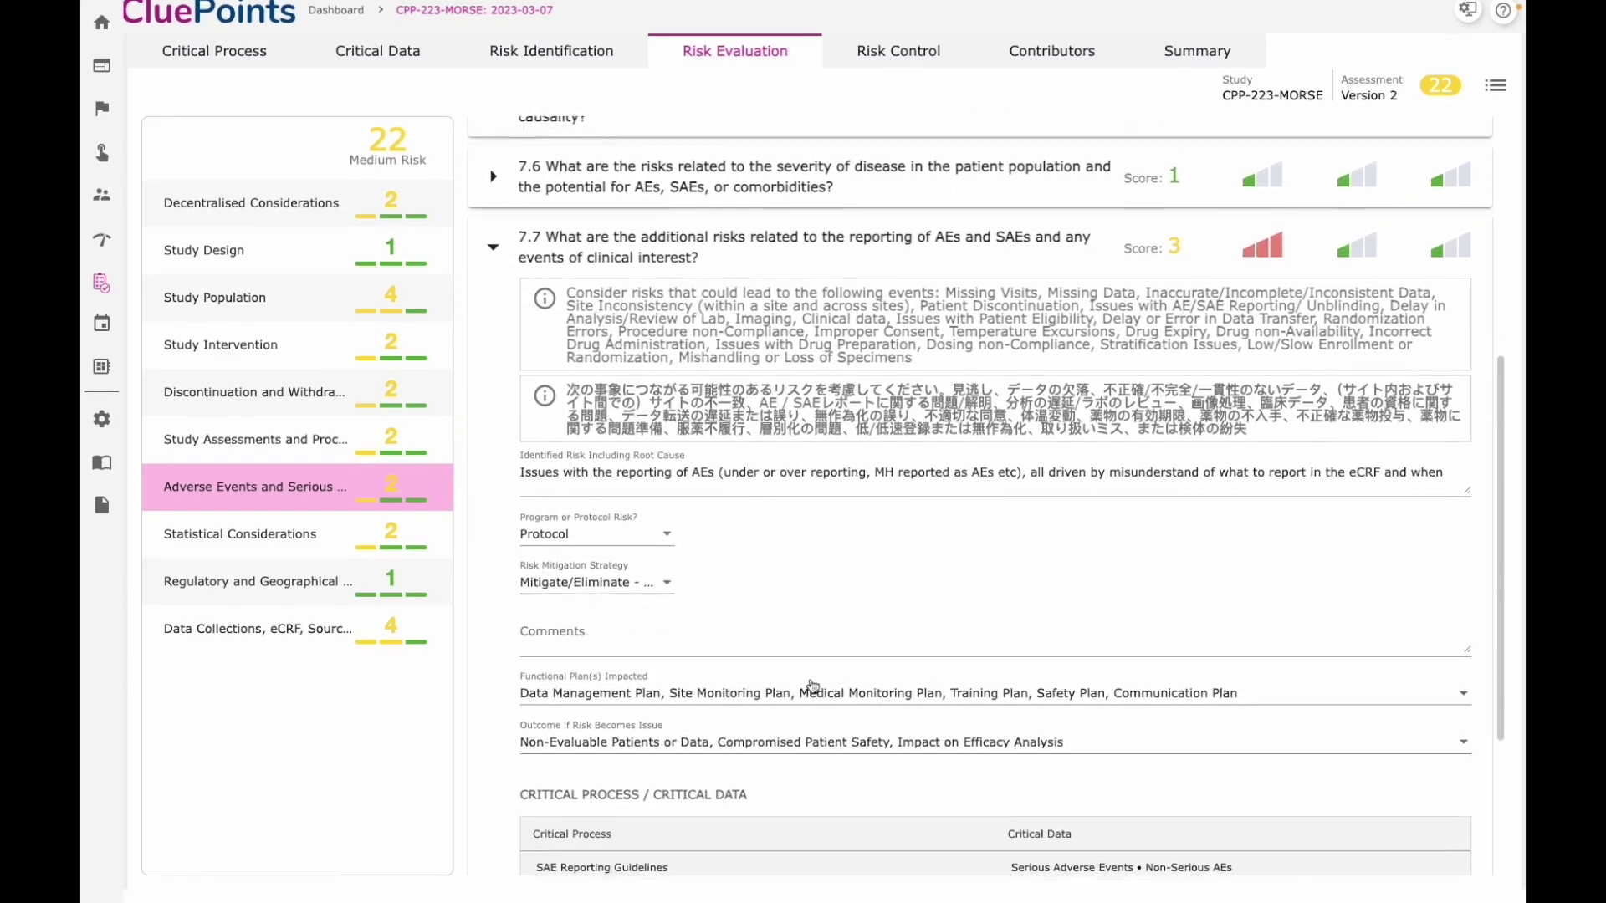
scroll(813, 685, "down", 2)
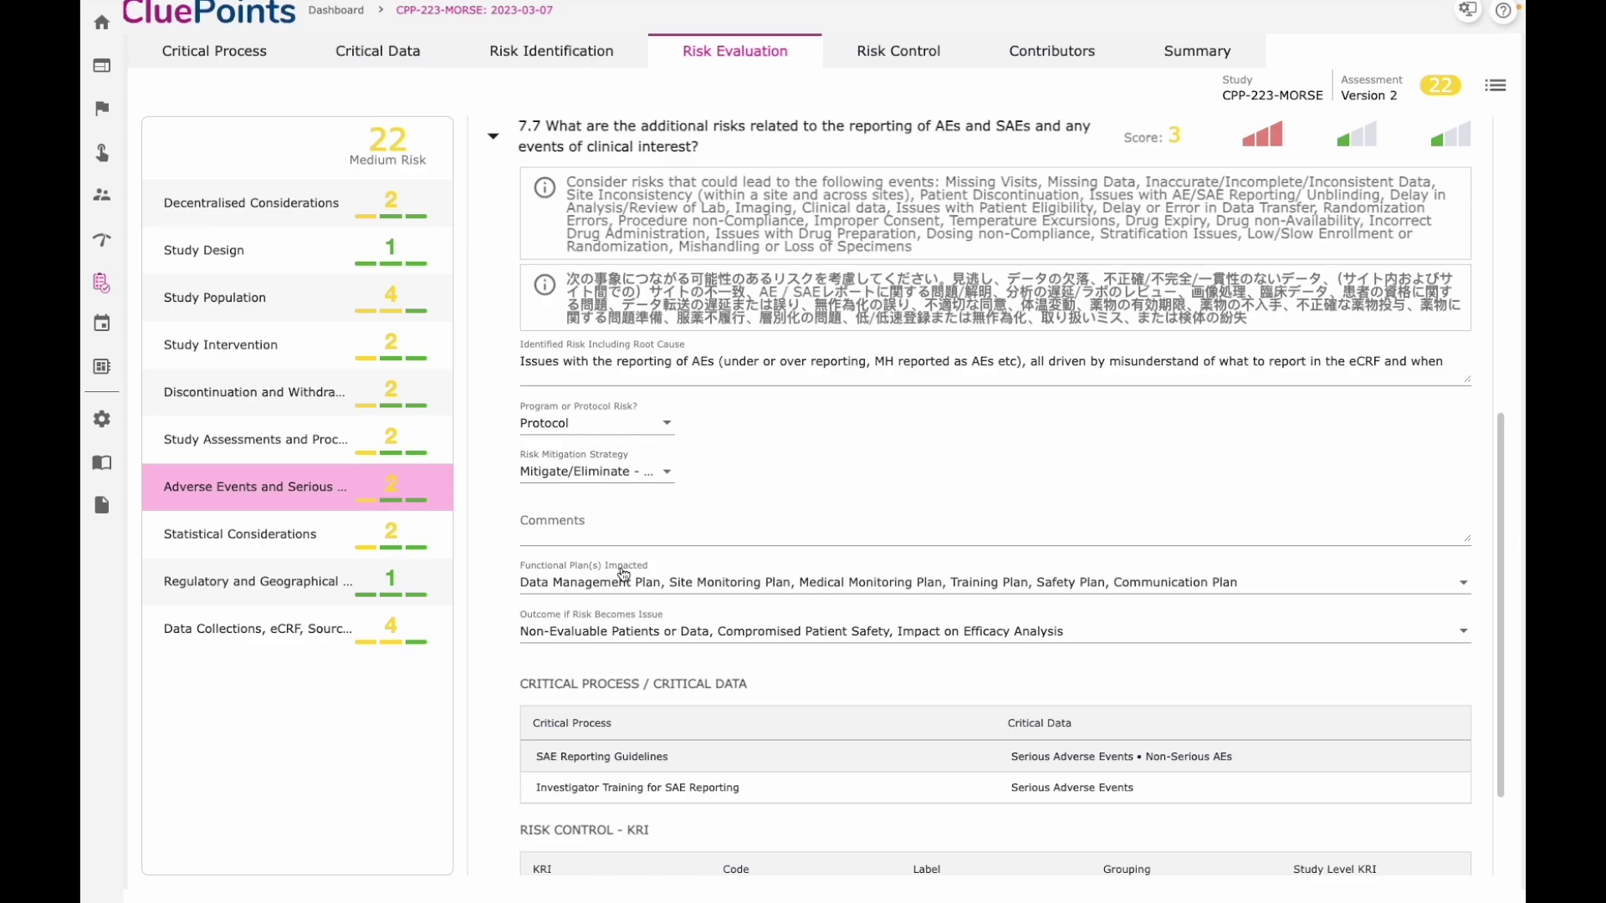
scroll(795, 619, "down", 1)
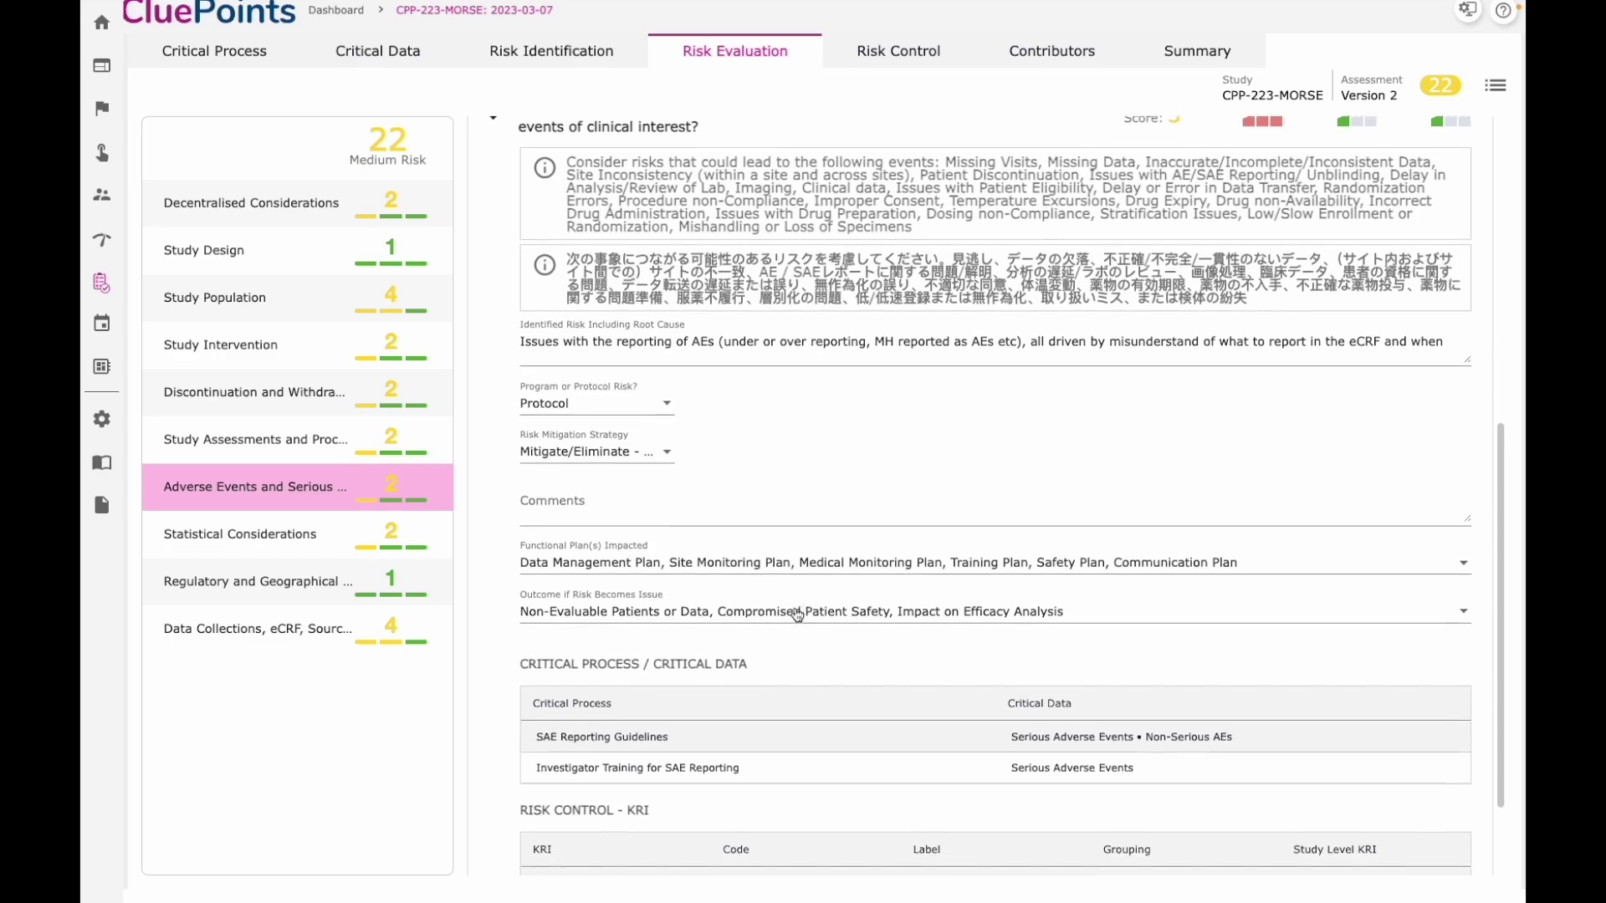
scroll(794, 619, "down", 2)
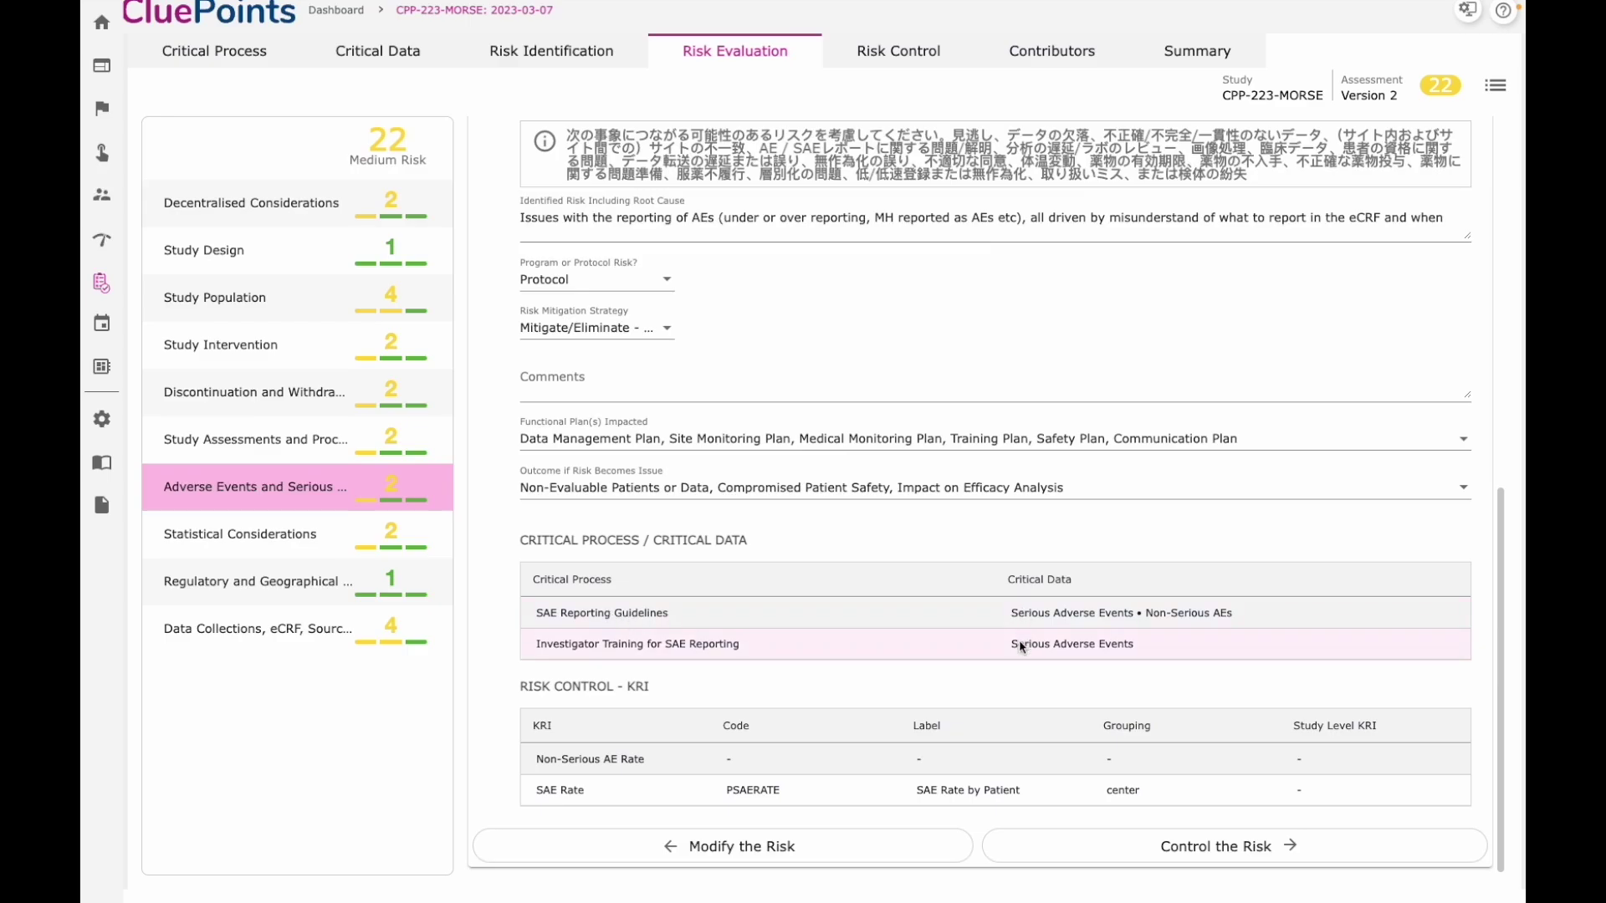
mouse_move(752, 791)
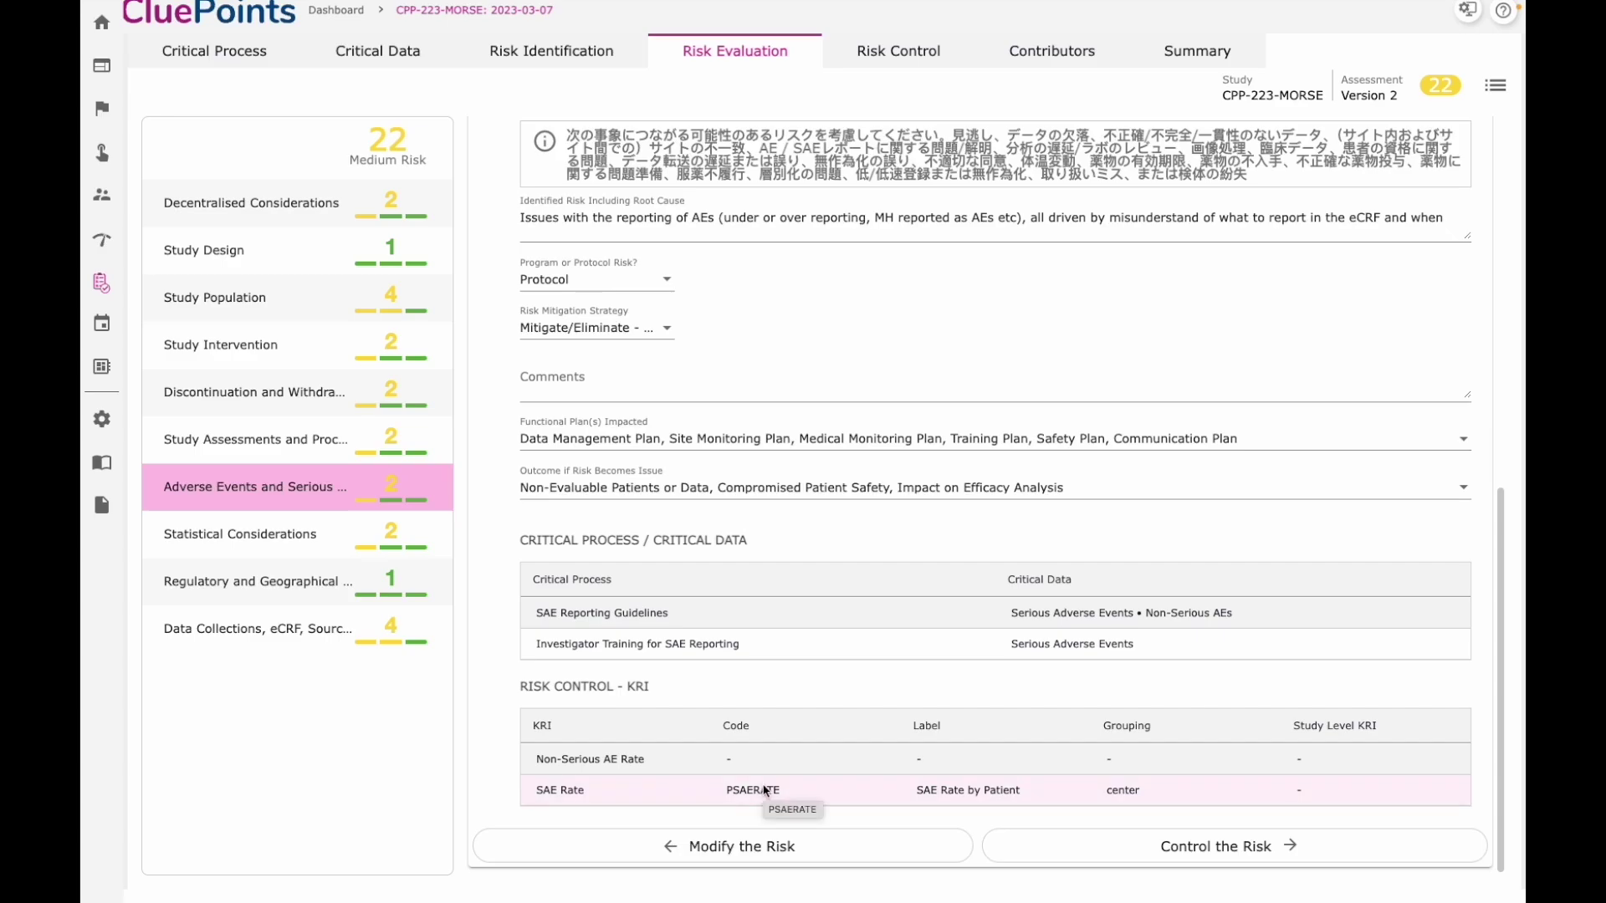
scroll(764, 790, "up", 3)
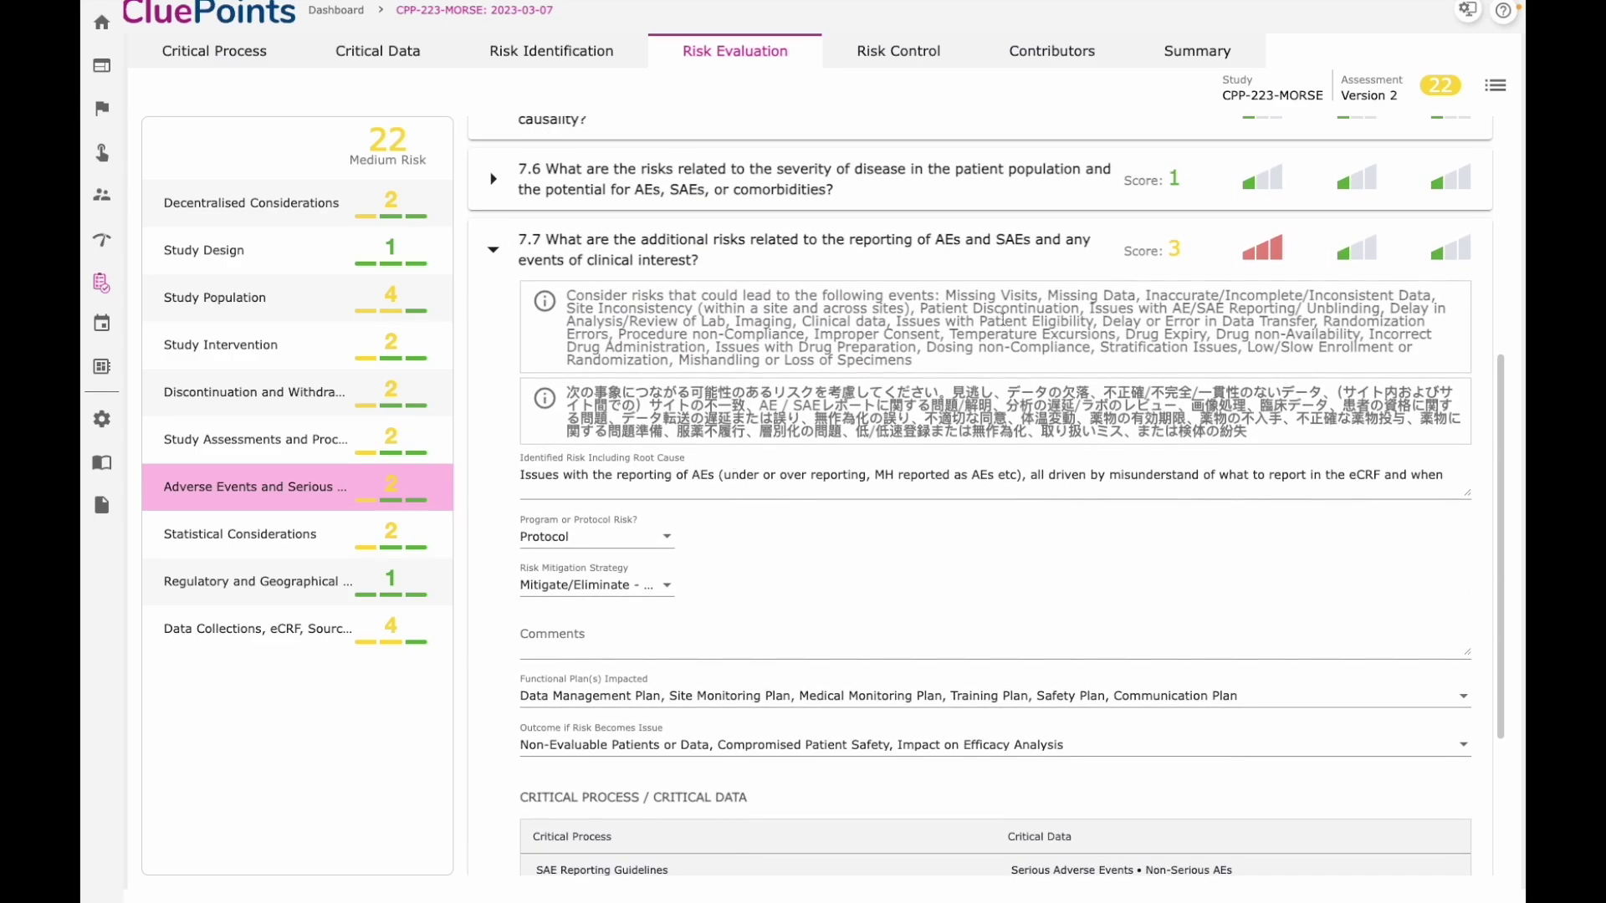
left_click(892, 68)
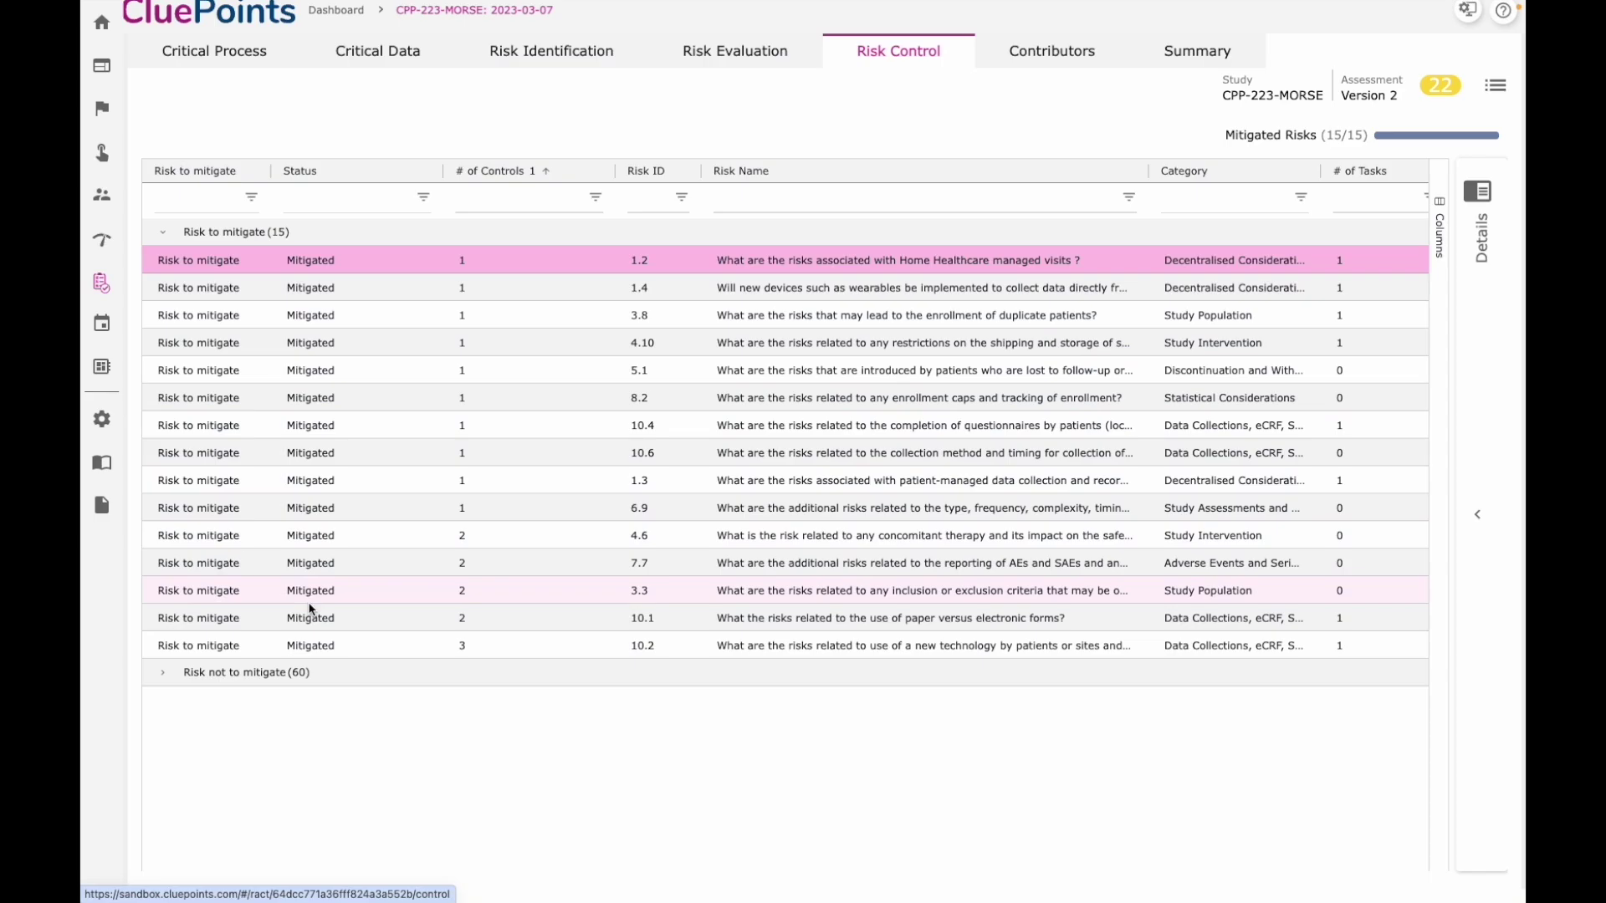
Show risk 10.1's details and expand its eCRF Visit-to-Entry Cycle Time KRI (weight 1, Data Quality).
left_click(314, 618)
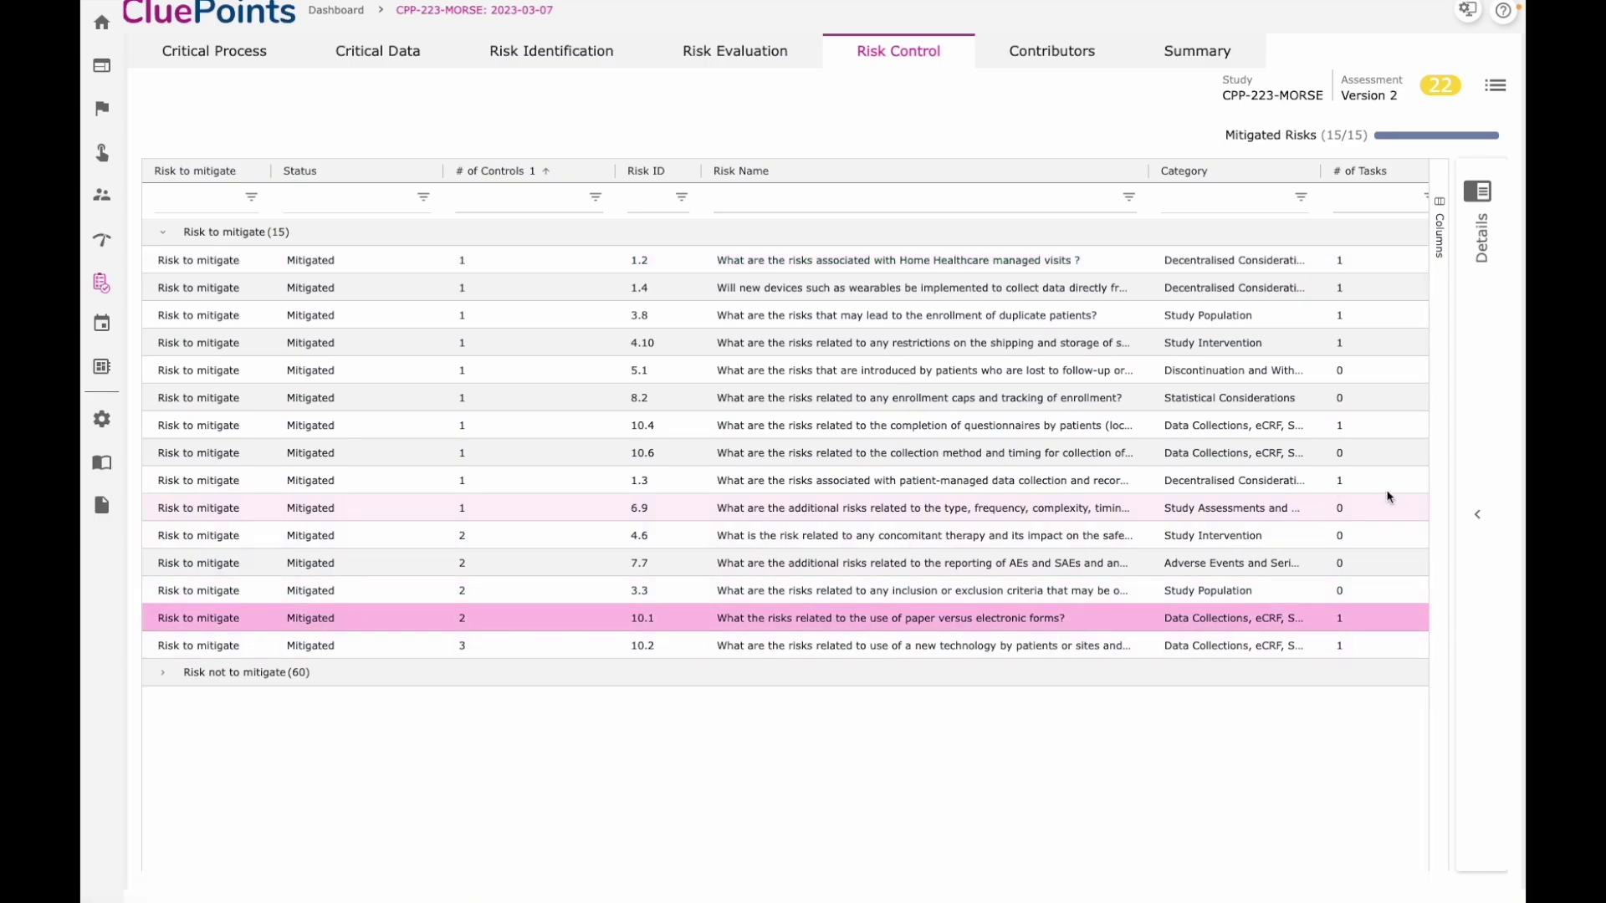
left_click(1477, 515)
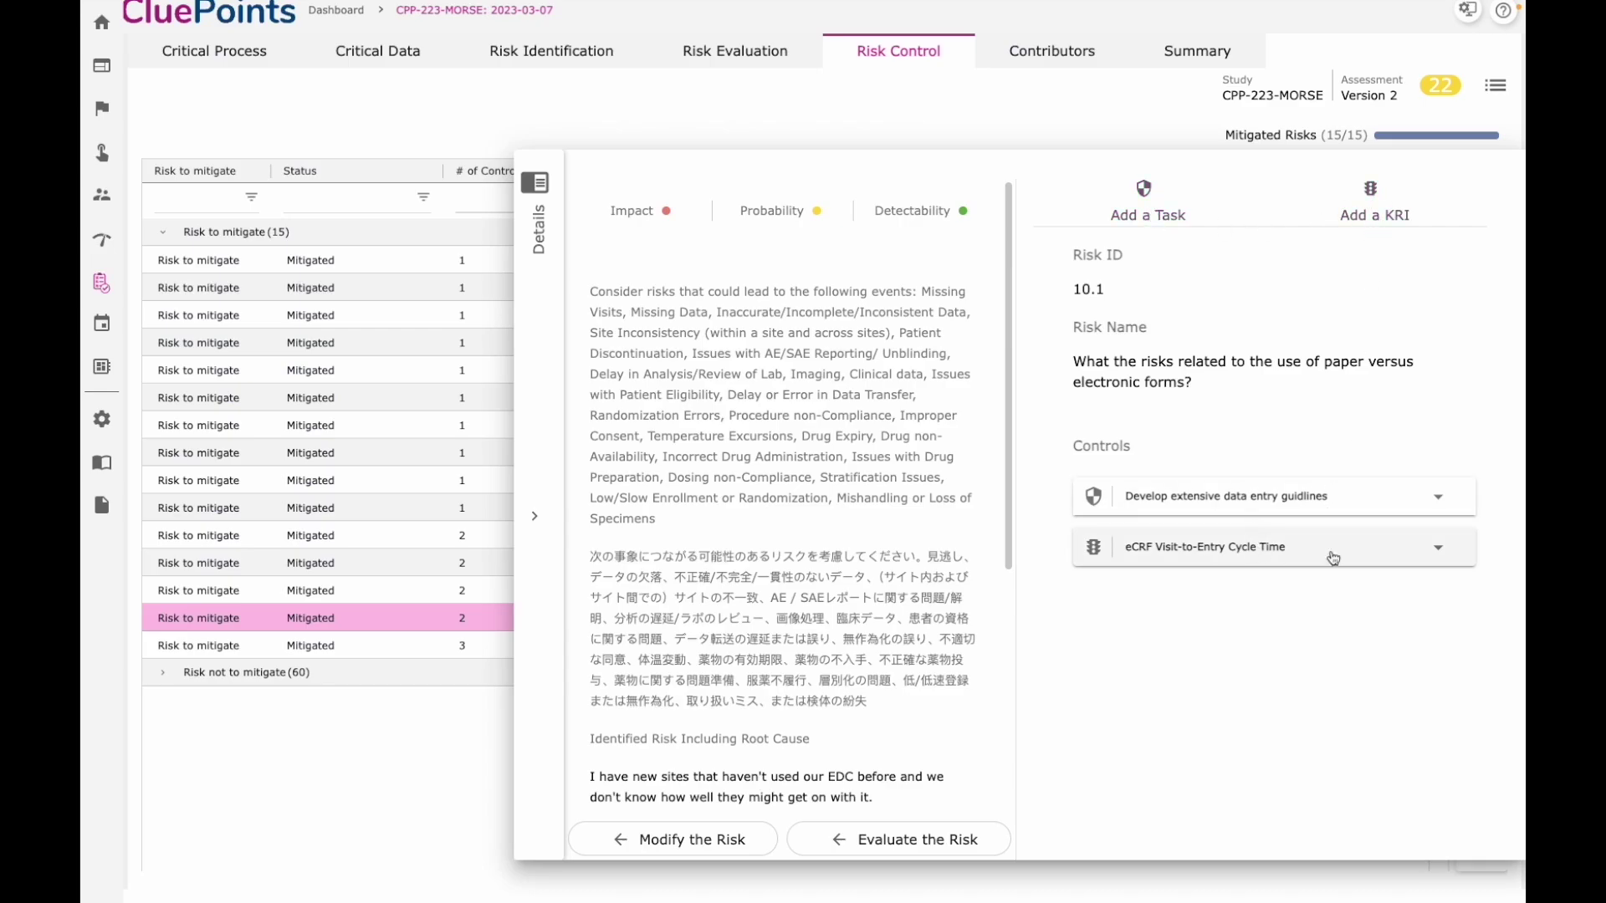
left_click(1438, 551)
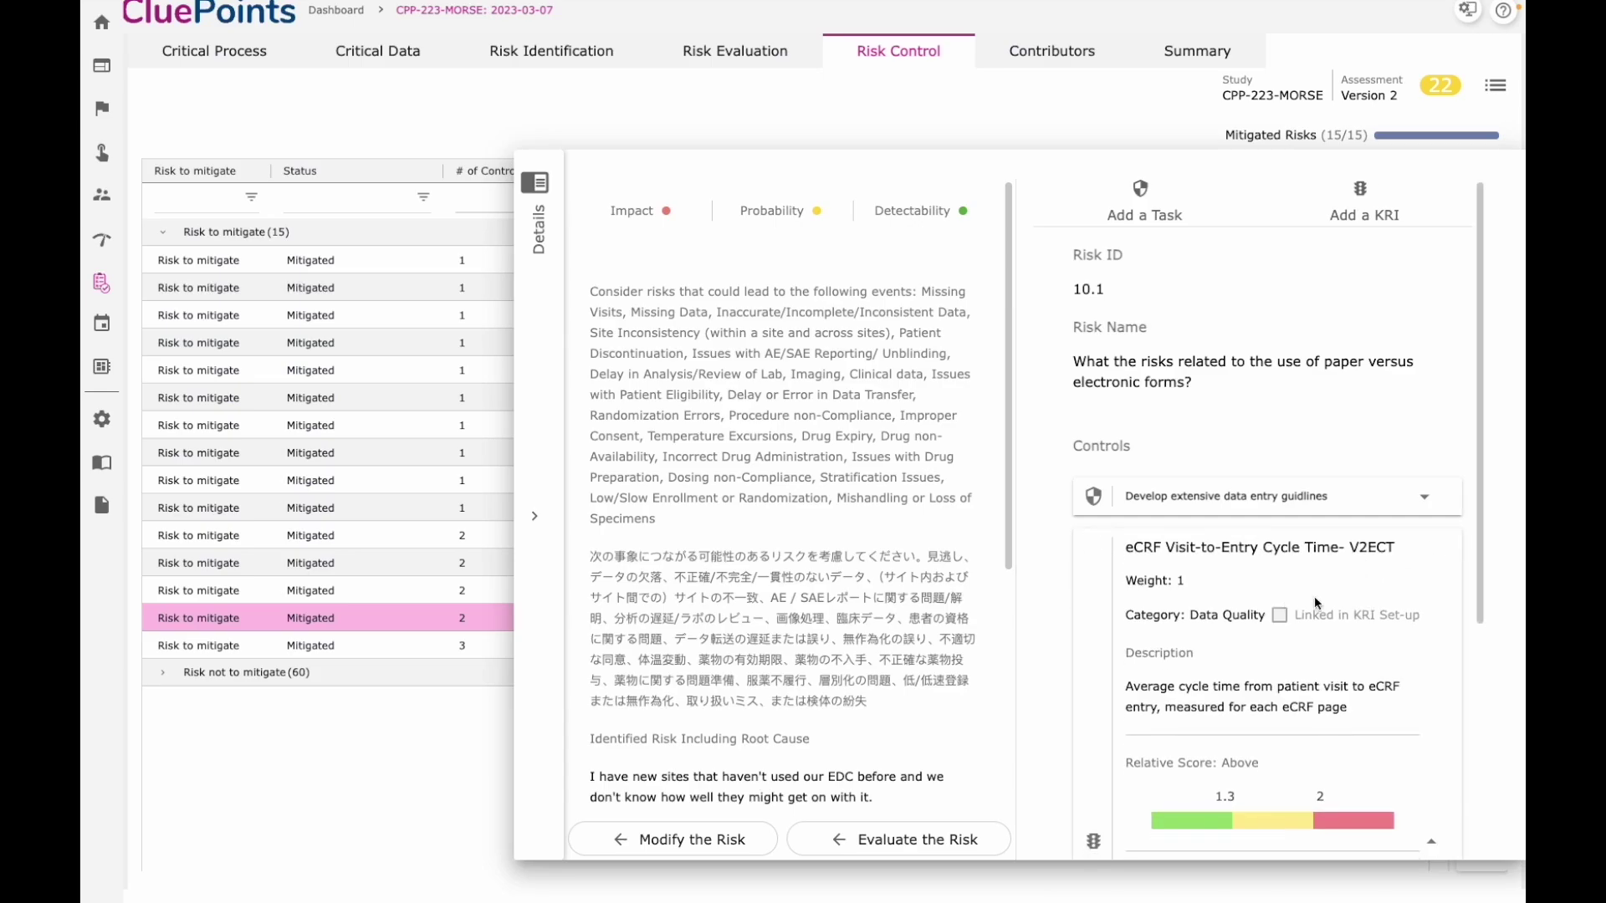
Scroll the KRI card to see thresholds 15 and 25, the Mean calculation rule and corrective action.
scroll(1305, 468, "down", 2)
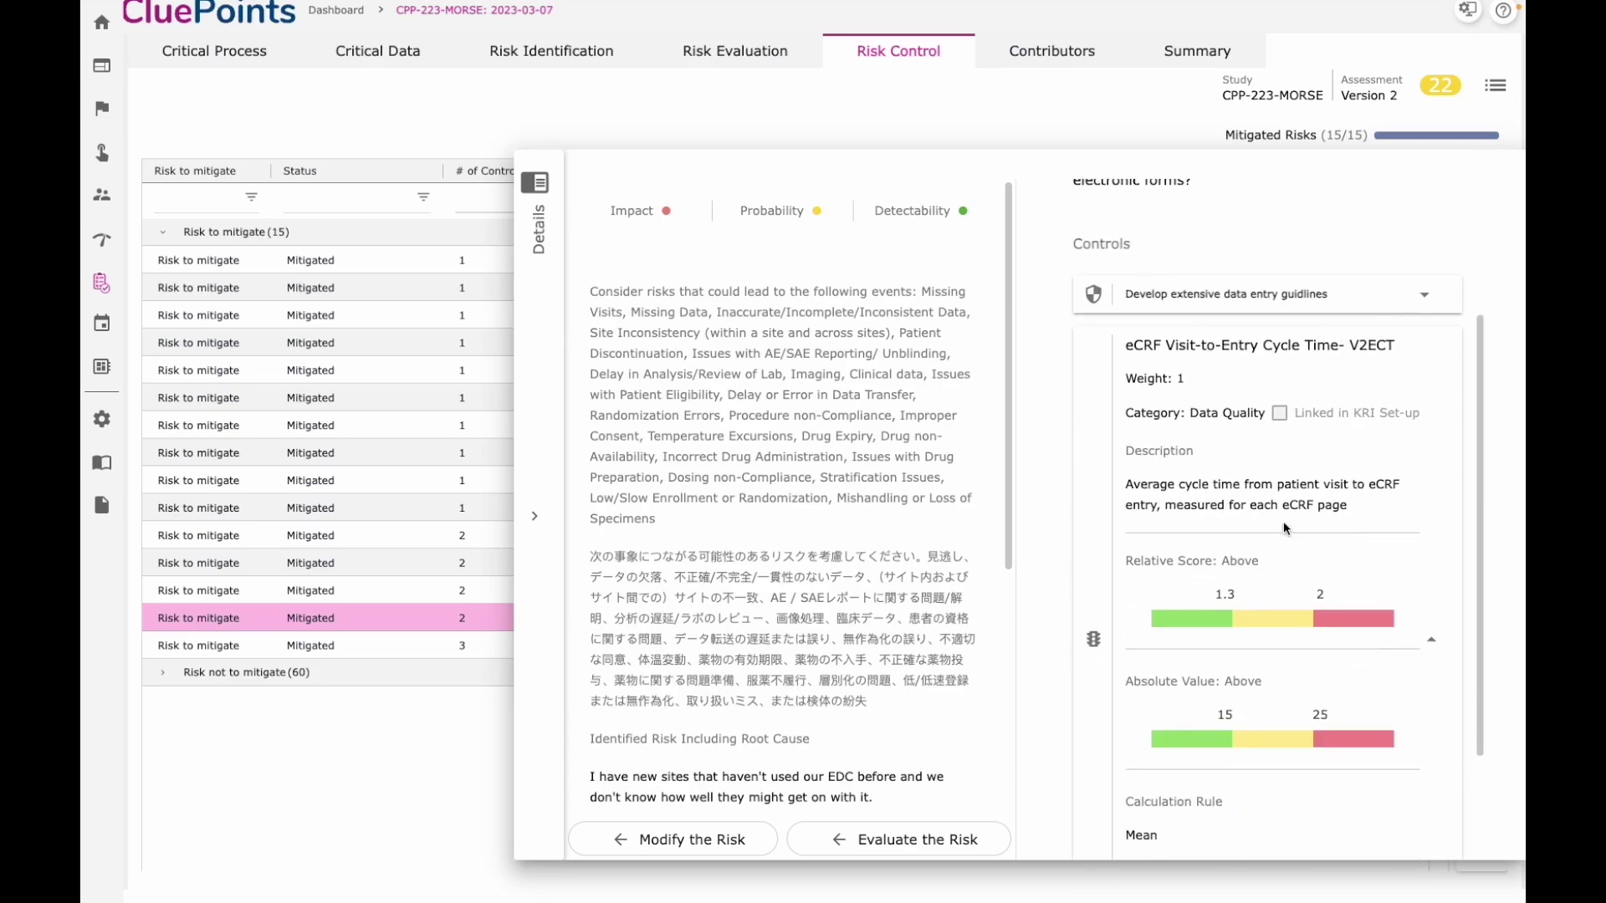
scroll(1245, 622, "down", 2)
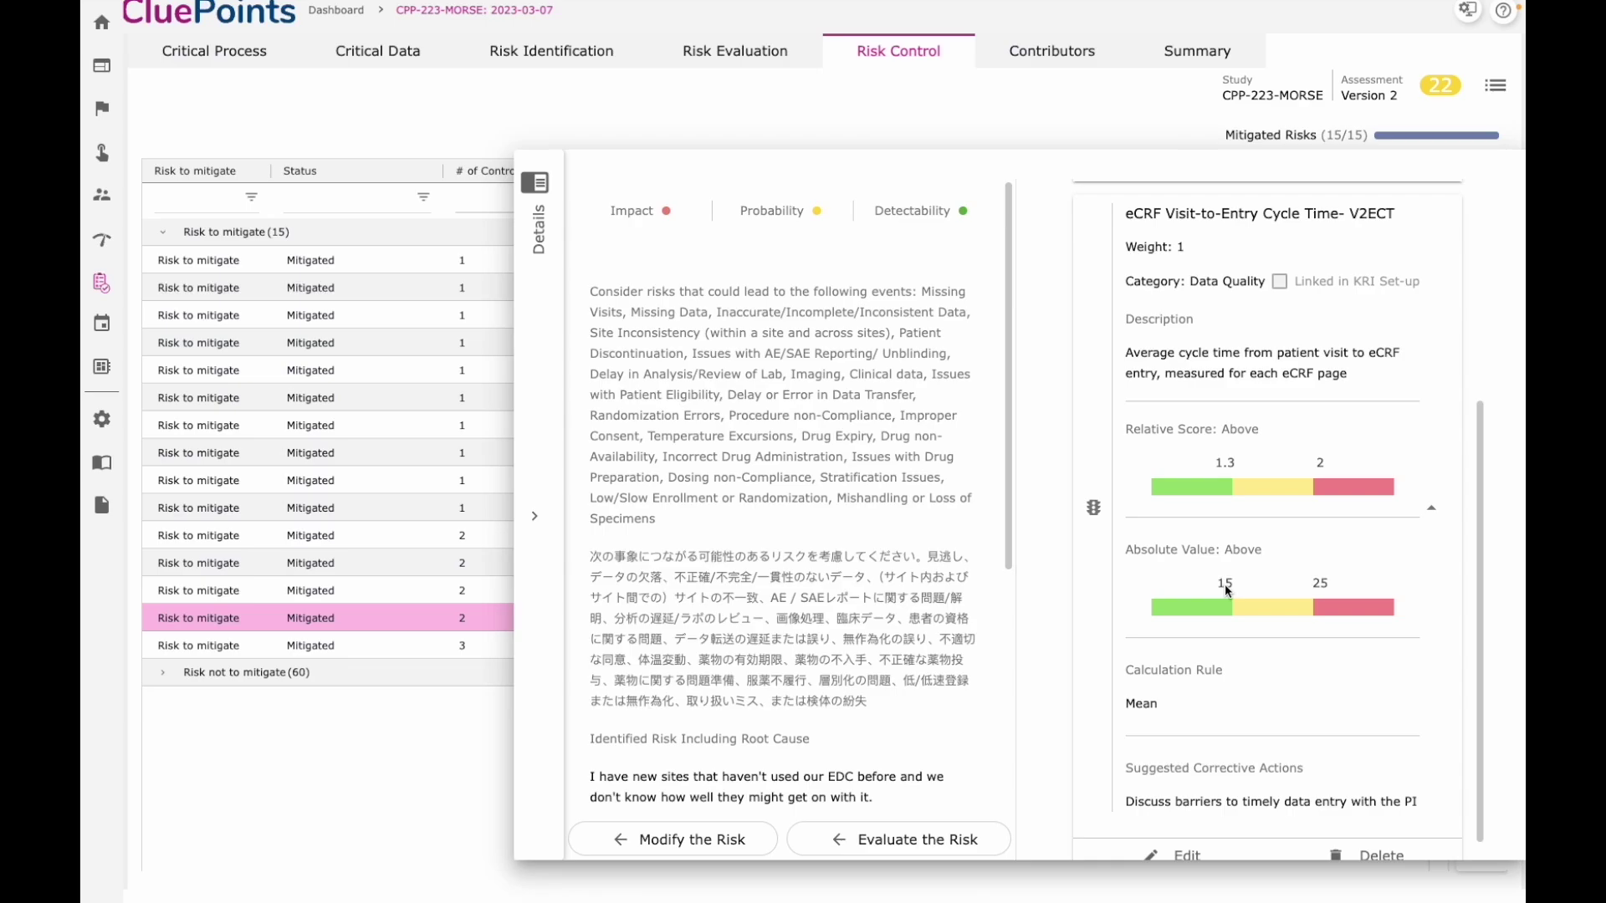
Select Version 2 (score 22) and Version 1 (score 21) in the assessment versions list for comparison.
left_click(1496, 90)
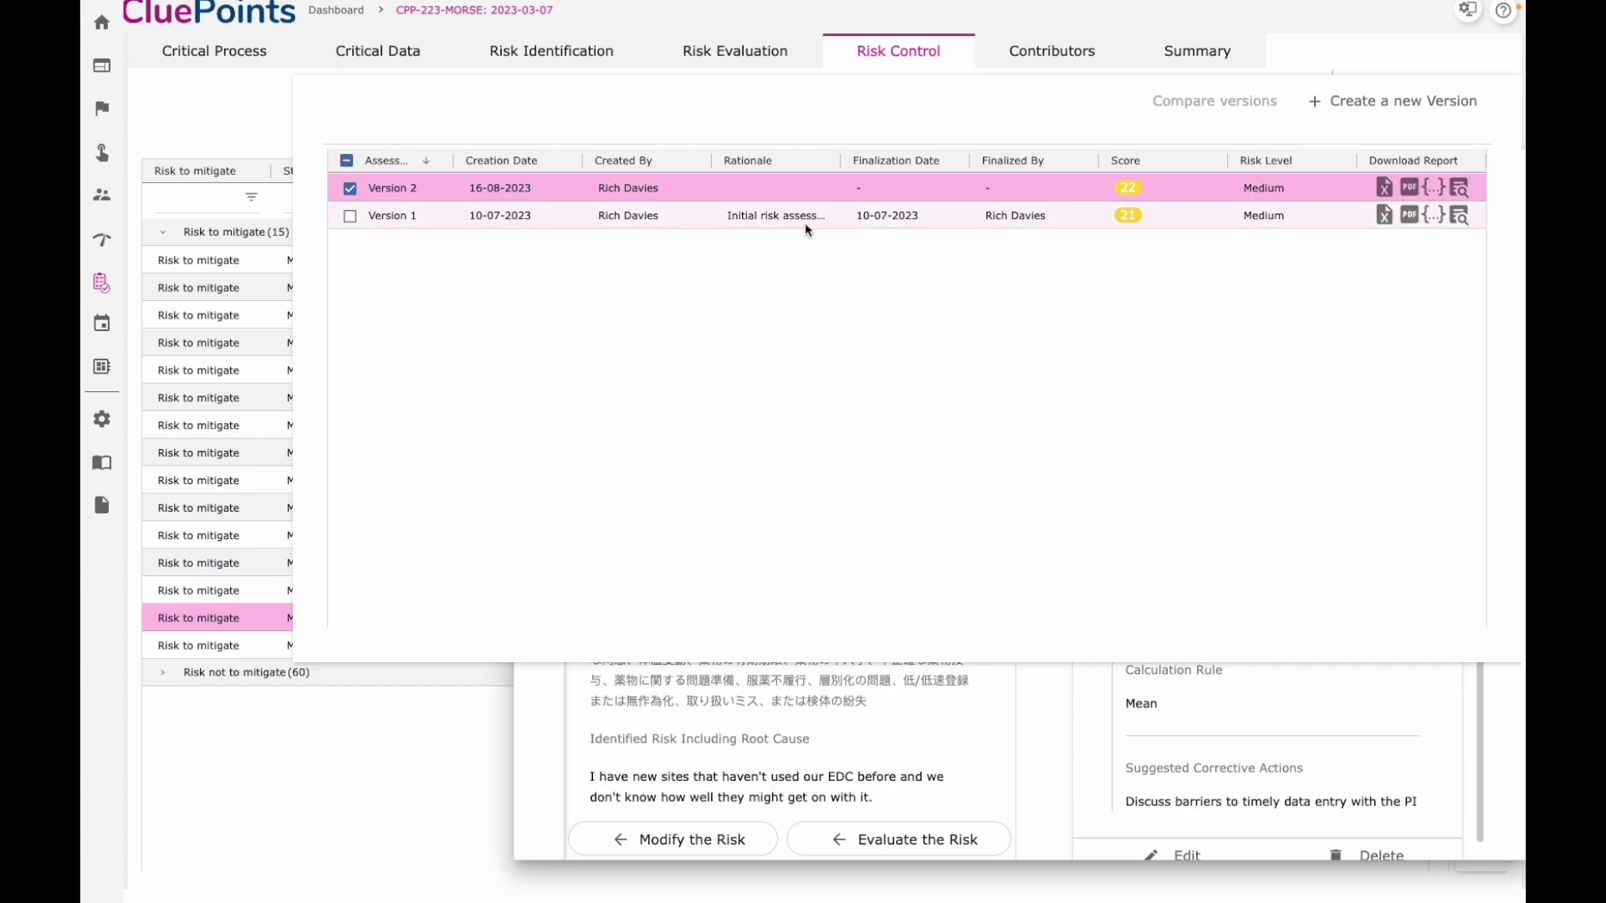
left_click(350, 217)
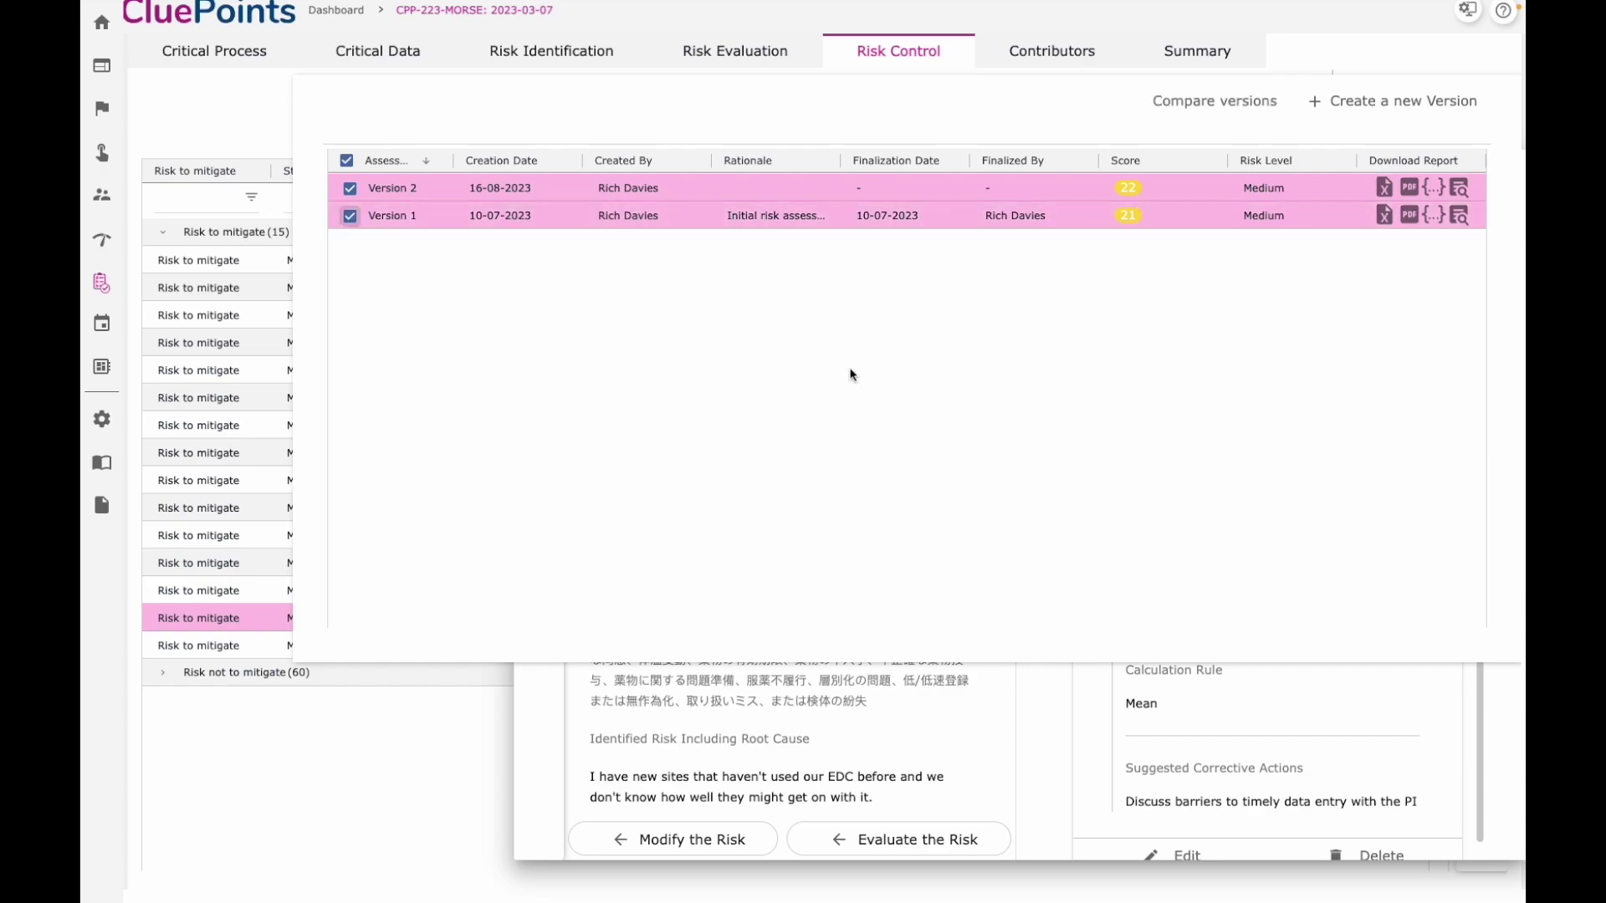